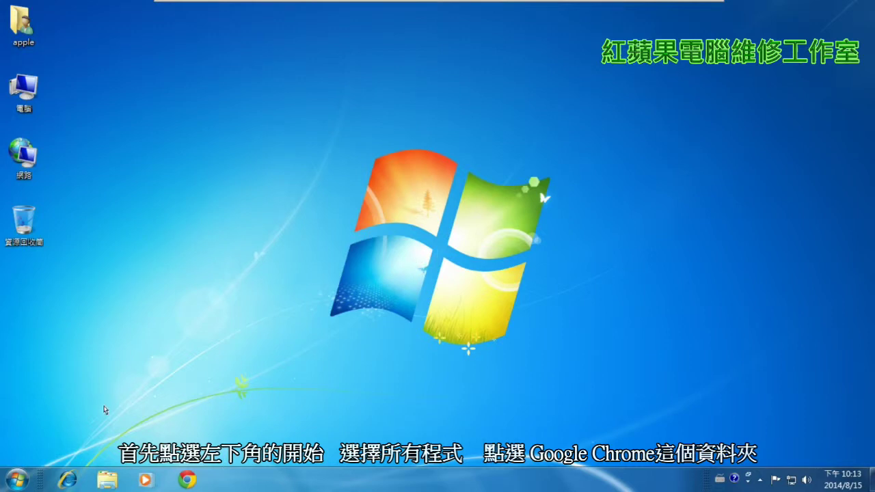
Step: Pin Google Chrome from its folder in the full program list to the Start menu, and return to the main Start menu view
{"action": "left_click", "coordinate": [16, 478]}
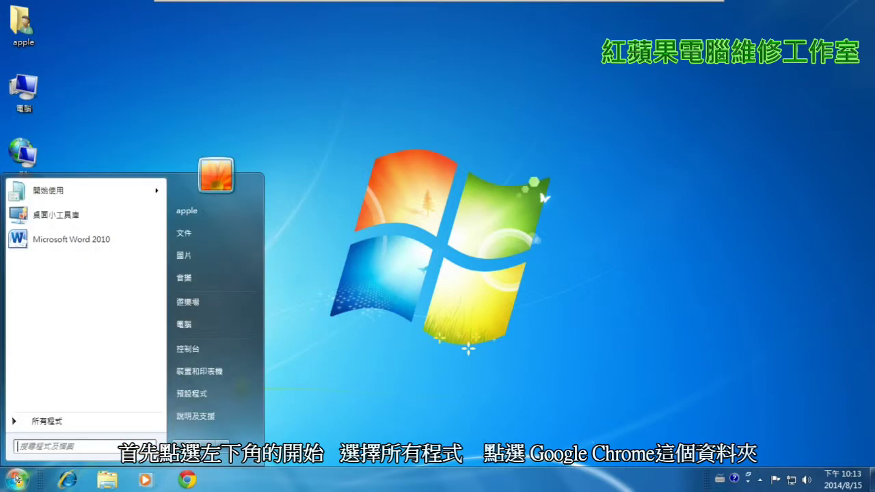
{"action": "left_click", "coordinate": [103, 422]}
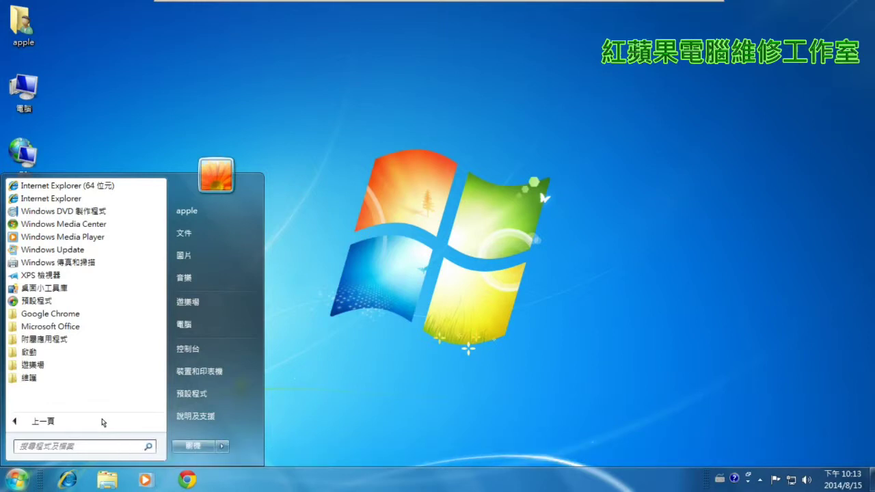
{"action": "left_click", "coordinate": [91, 313]}
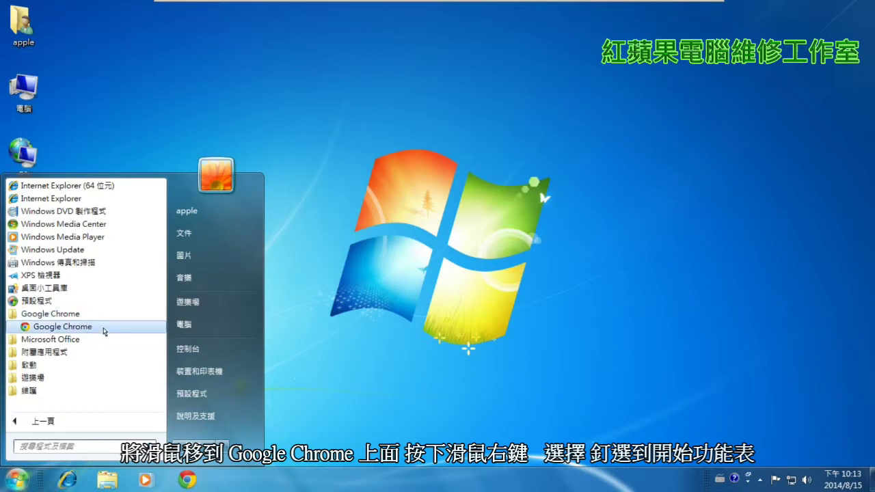
{"action": "right_click", "coordinate": [104, 331]}
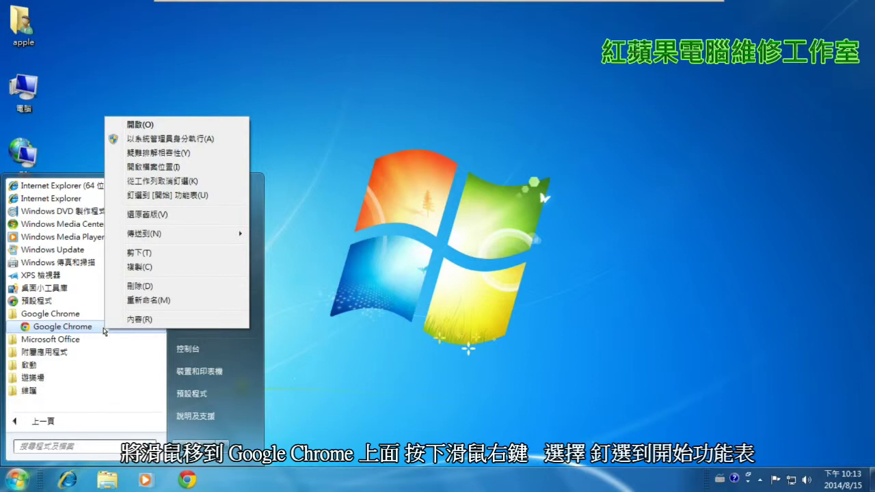
{"action": "left_click", "coordinate": [218, 195]}
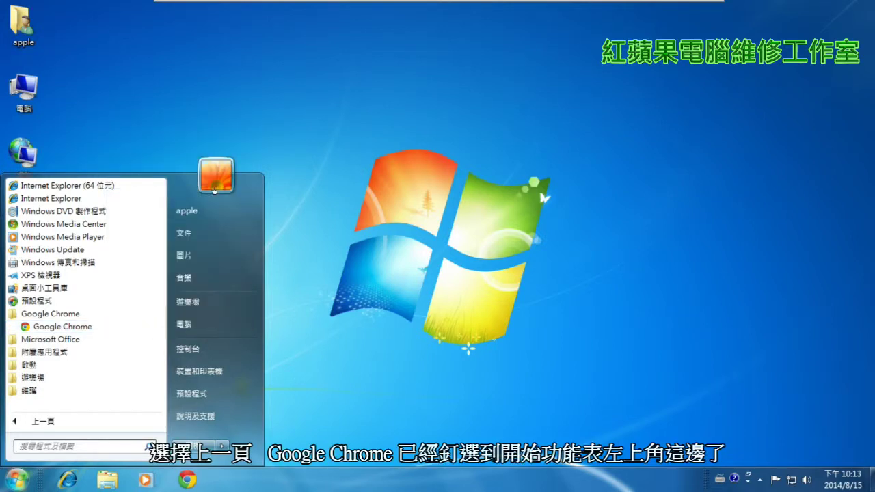
{"action": "left_click", "coordinate": [66, 419]}
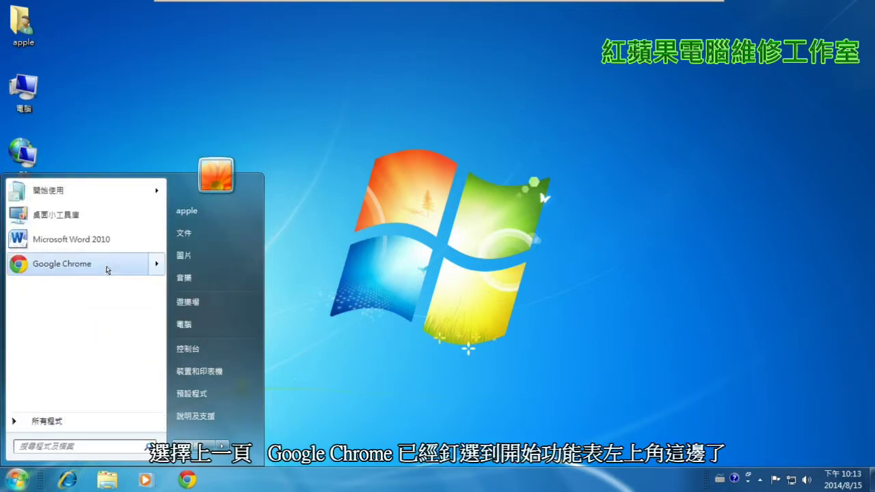
Step: Launch Google Chrome from its pinned Start menu entry, and close the browser window
{"action": "mouse_move", "coordinate": [106, 270]}
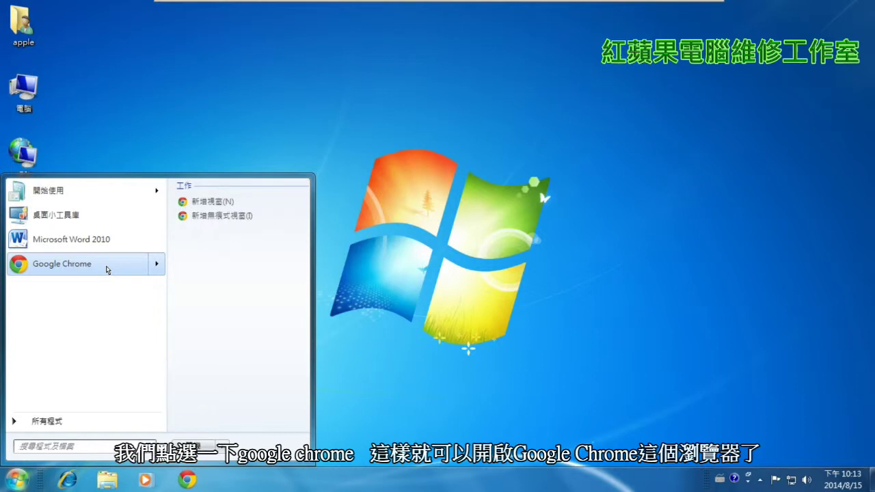
{"action": "left_click", "coordinate": [106, 266]}
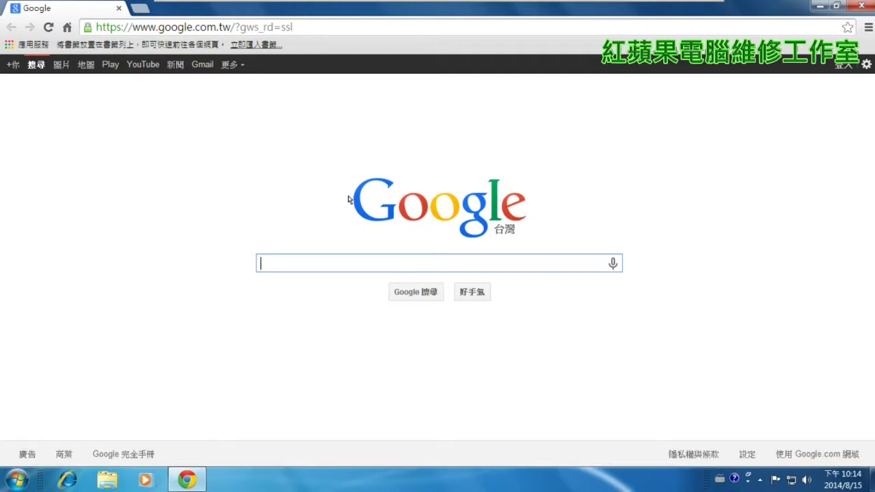
{"action": "left_click", "coordinate": [860, 5]}
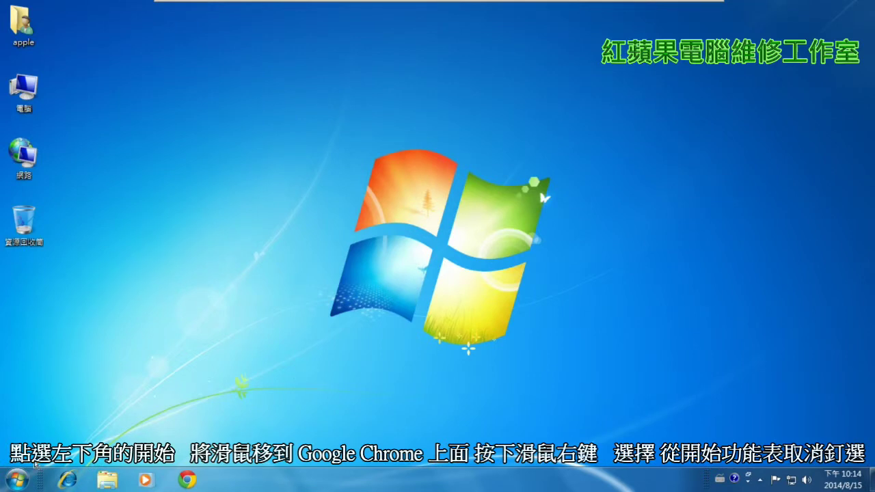
Step: Unpin Google Chrome from the Start menu
{"action": "left_click", "coordinate": [19, 481]}
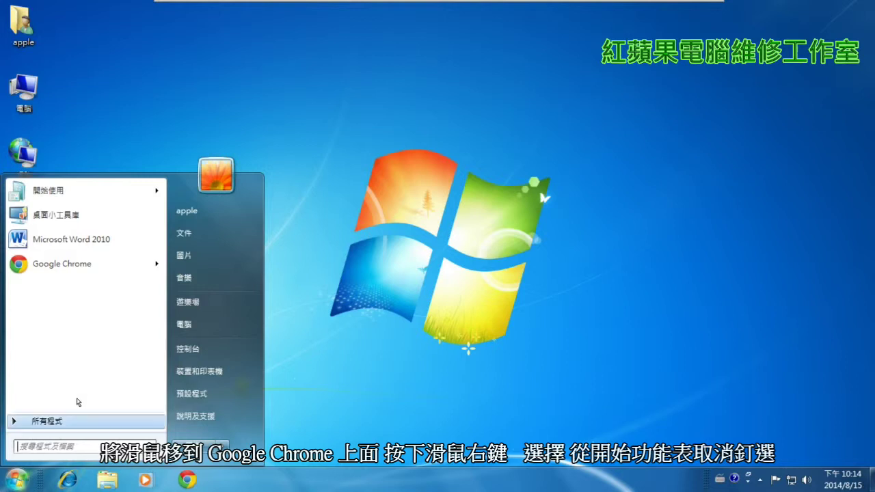
{"action": "mouse_move", "coordinate": [113, 268]}
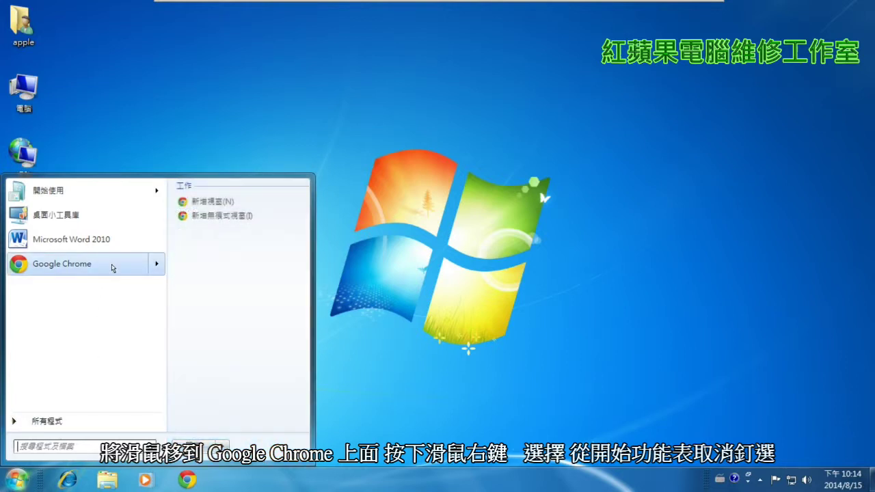
{"action": "right_click", "coordinate": [113, 268]}
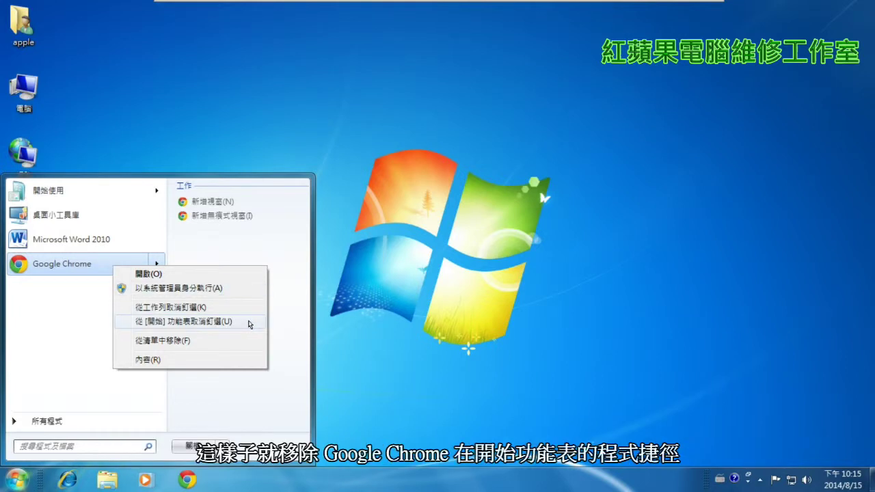
{"action": "left_click", "coordinate": [250, 323]}
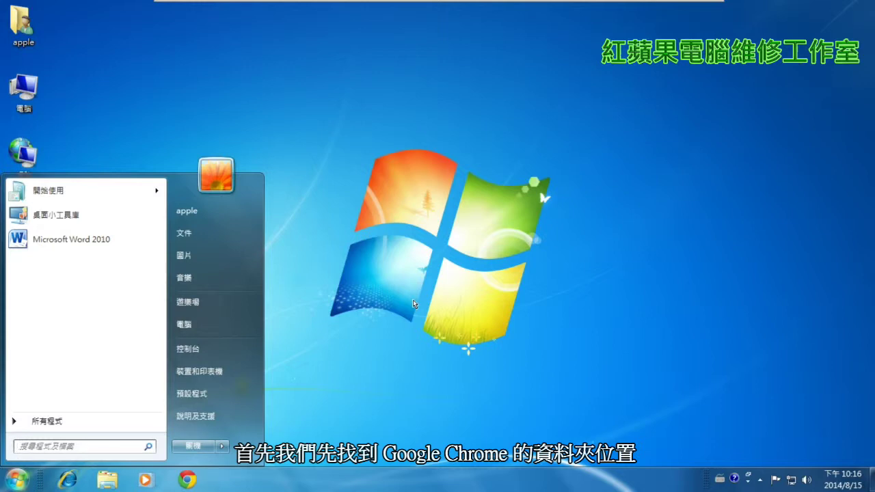
Step: Open the properties of the Google Chrome shortcut in the Start menu's Google Chrome program folder
{"action": "left_click", "coordinate": [41, 421]}
{"action": "left_click", "coordinate": [85, 313]}
{"action": "right_click", "coordinate": [86, 326]}
{"action": "left_click", "coordinate": [122, 317]}
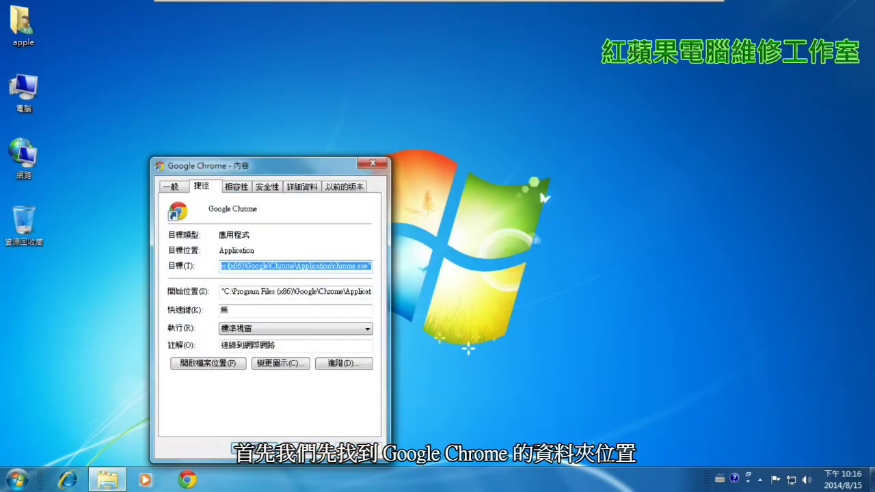
Step: Copy the folder part of the shortcut's target path, without chrome.exe, and close the properties without changes
{"action": "left_click", "coordinate": [225, 266]}
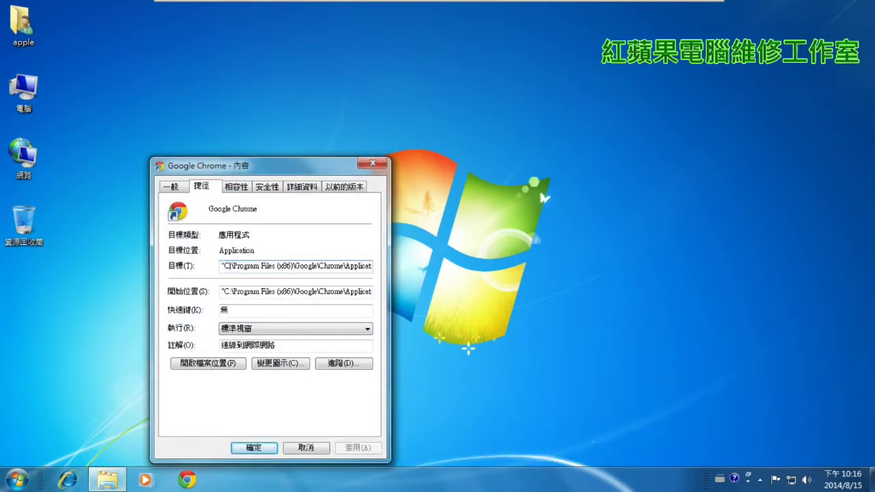
{"action": "left_click_drag", "start_coordinate": [223, 266], "coordinate": [333, 266]}
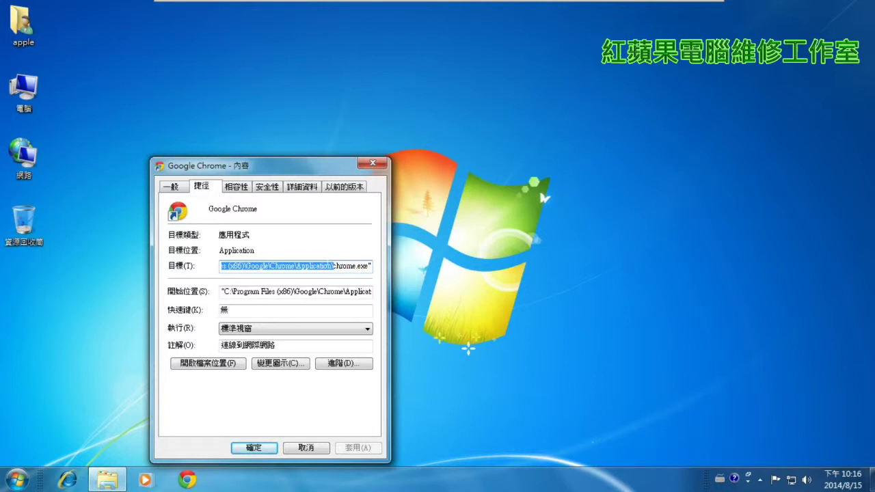
{"action": "right_click", "coordinate": [326, 268]}
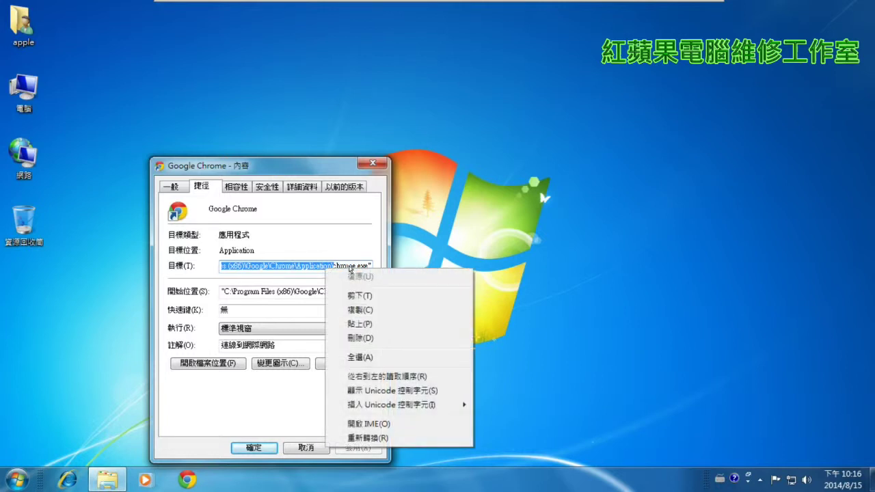
{"action": "left_click", "coordinate": [346, 311]}
{"action": "left_click", "coordinate": [306, 448]}
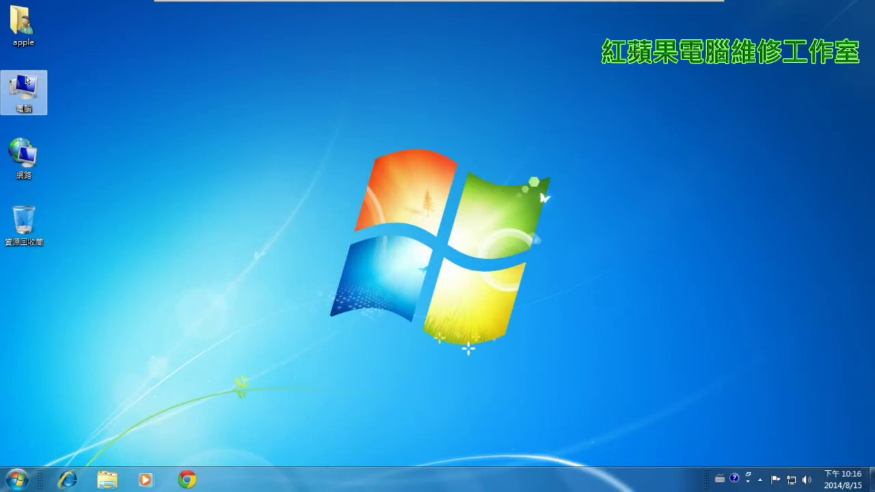
Step: Open Computer and go to the copied Chrome Application folder path
{"action": "double_click", "coordinate": [24, 87]}
{"action": "left_click", "coordinate": [375, 25]}
{"action": "right_click", "coordinate": [374, 25]}
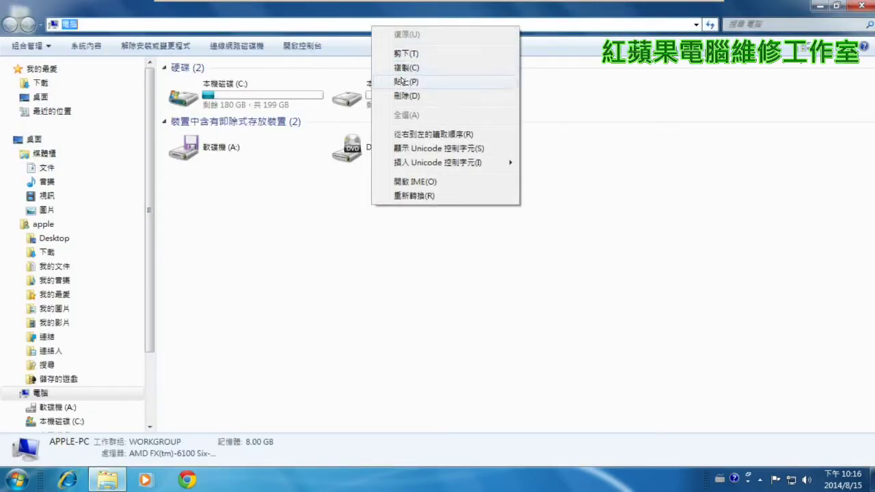
{"action": "left_click", "coordinate": [406, 82]}
{"action": "left_click", "coordinate": [711, 25]}
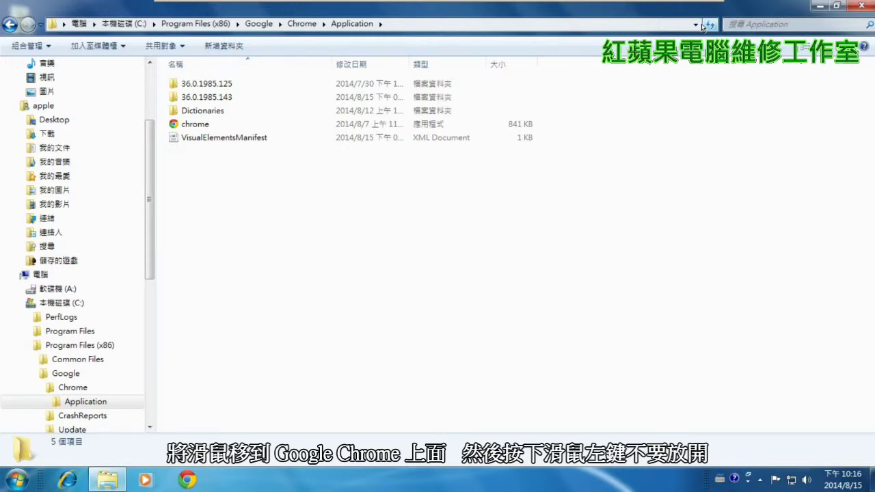
Step: Pin the chrome application file from the Application folder to the Start menu, and close the folder window
{"action": "left_click", "coordinate": [199, 126]}
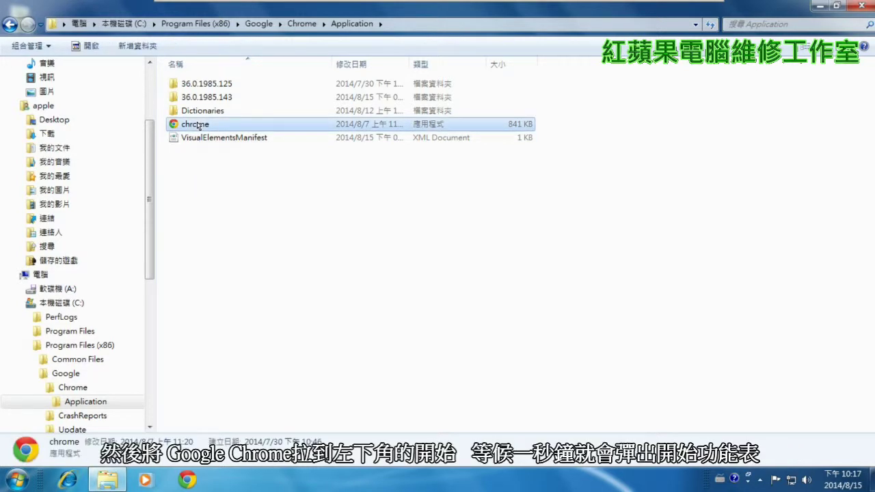
{"action": "left_click_drag", "start_coordinate": [199, 126], "coordinate": [80, 324]}
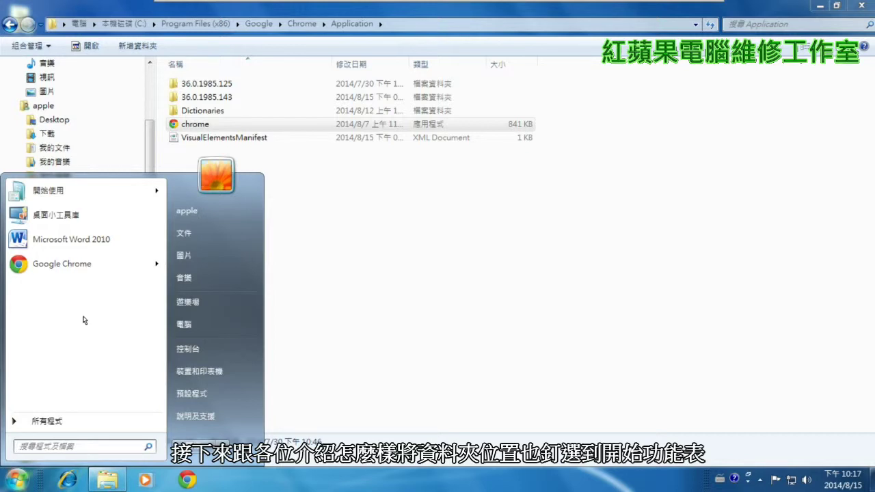
{"action": "left_click", "coordinate": [615, 125]}
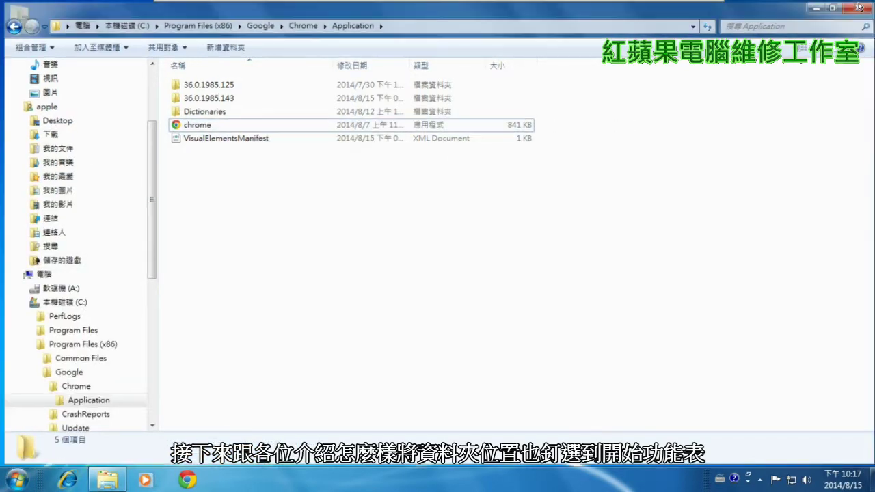
{"action": "left_click", "coordinate": [855, 7]}
Step: Pin the 公司 folder from drive D: to the Start menu, and open the folder through its pinned entry
{"action": "double_click", "coordinate": [23, 87]}
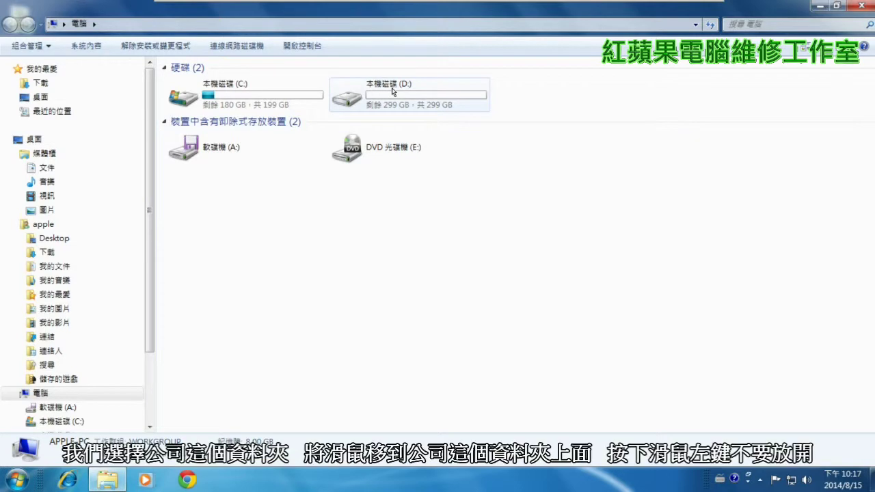
{"action": "double_click", "coordinate": [392, 91]}
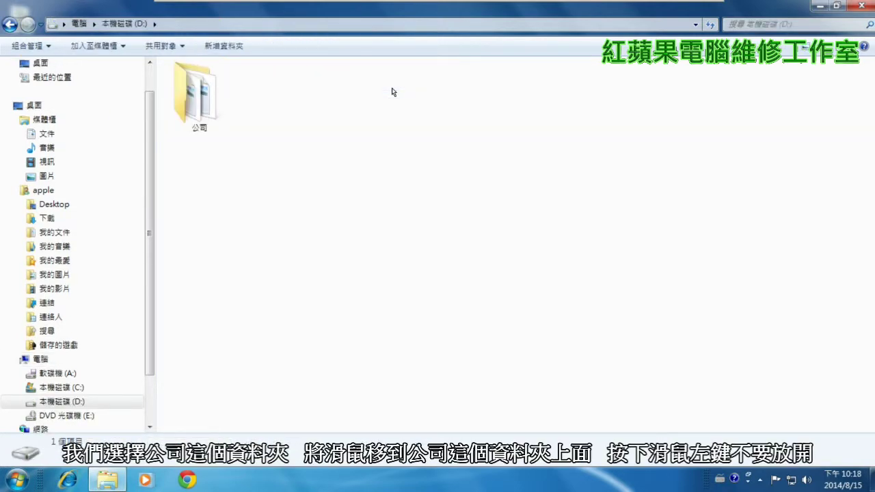
{"action": "left_click", "coordinate": [201, 101]}
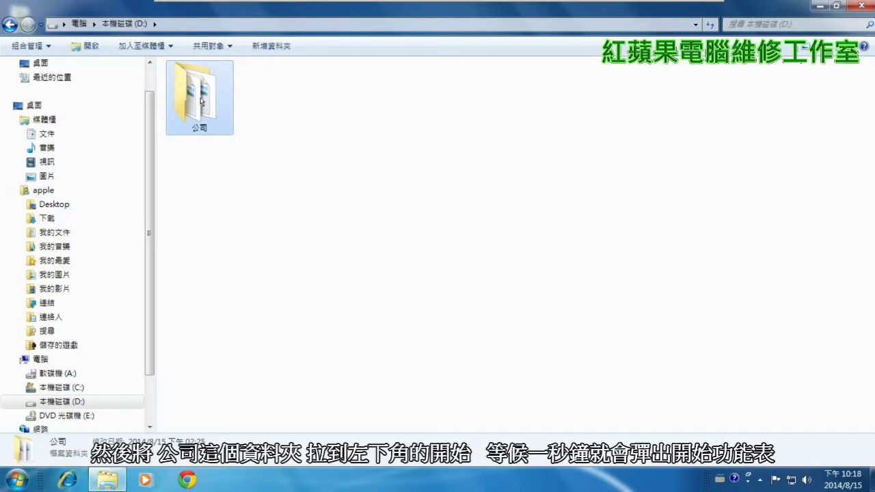
{"action": "left_click_drag", "start_coordinate": [201, 101], "coordinate": [74, 352]}
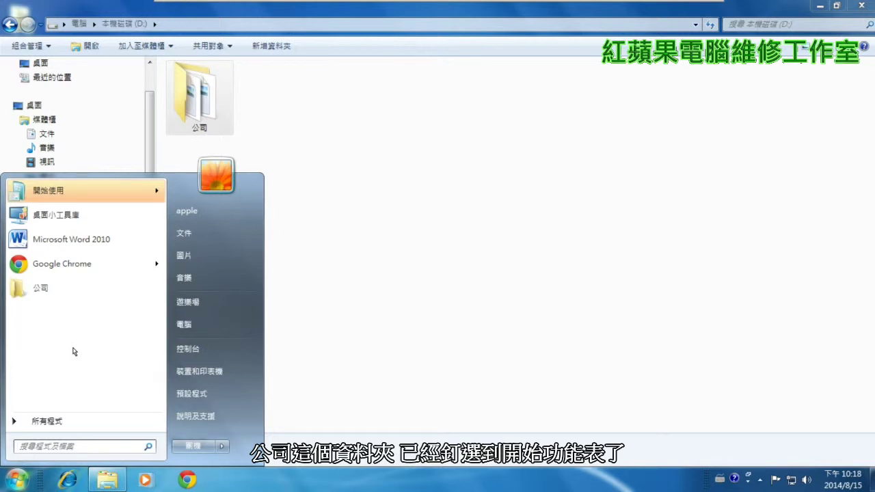
{"action": "left_click", "coordinate": [89, 298]}
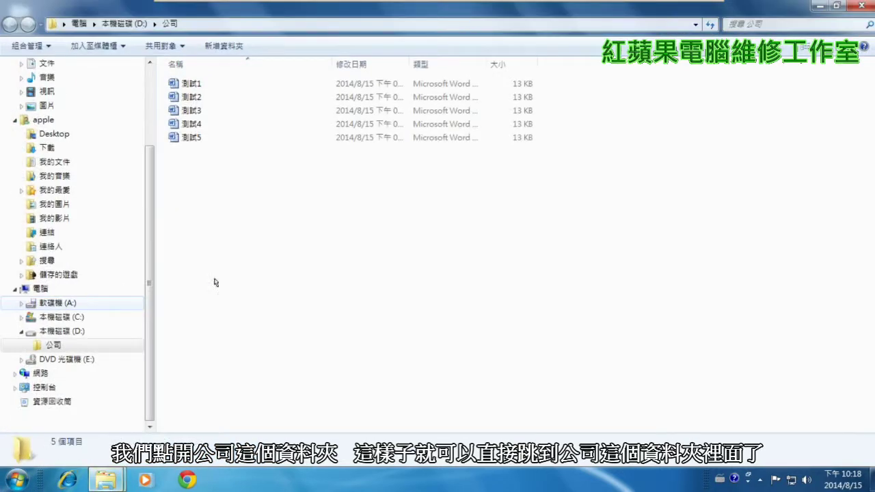